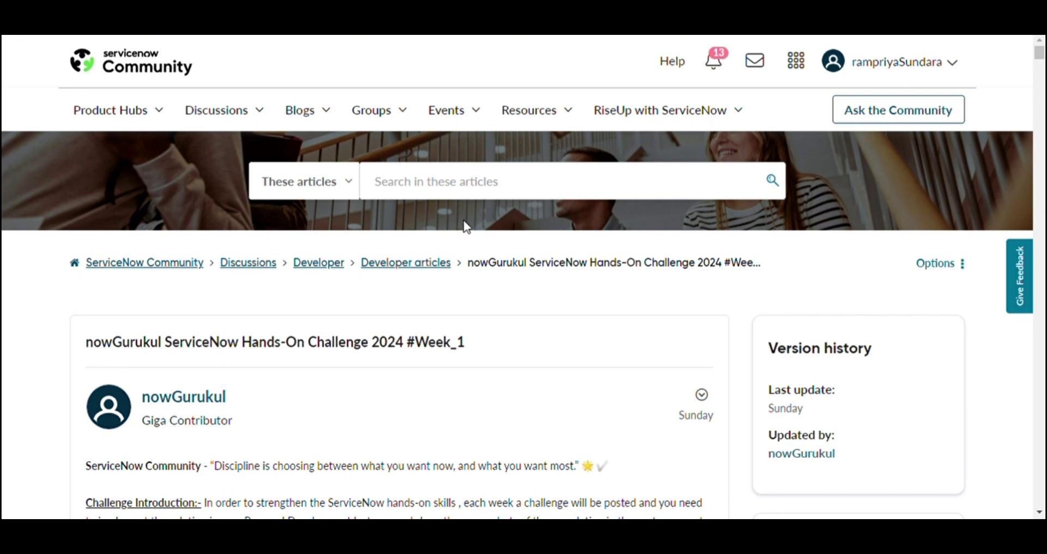
Find the Corporate Gifting app under Your apps, open it, and close the Add data tour.
scroll(457, 226, "down", 2)
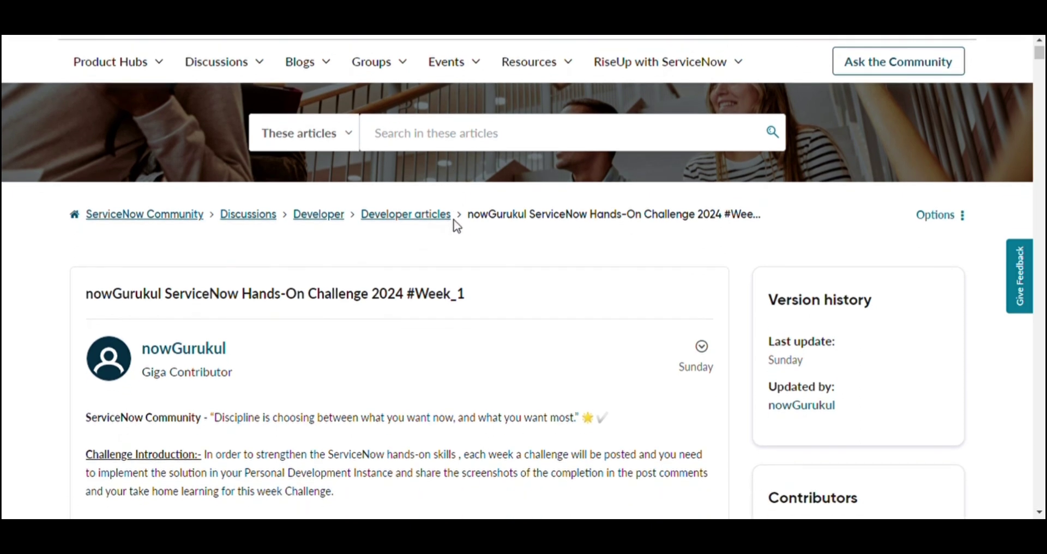
scroll(457, 226, "down", 1)
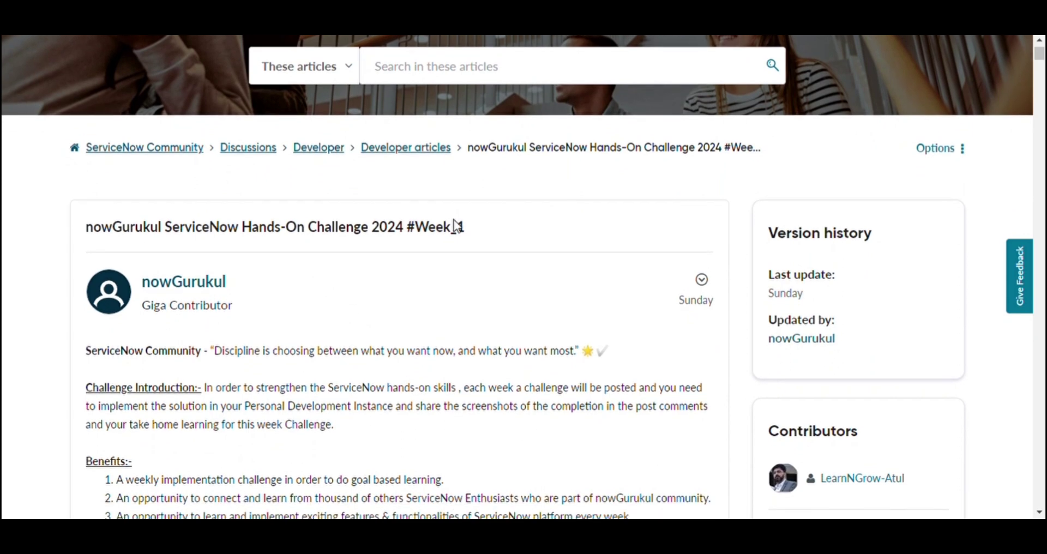
scroll(457, 226, "down", 2)
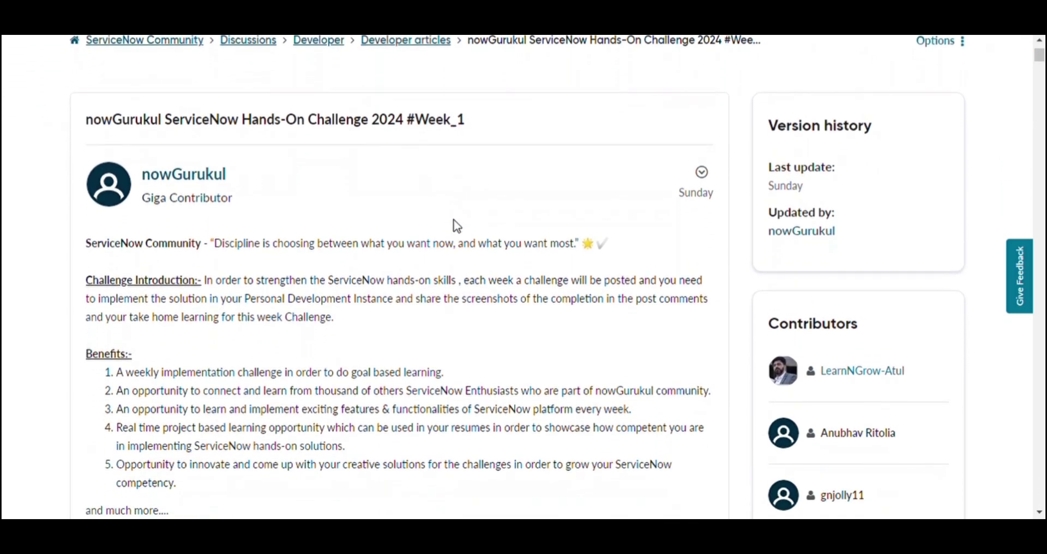
scroll(457, 226, "down", 1)
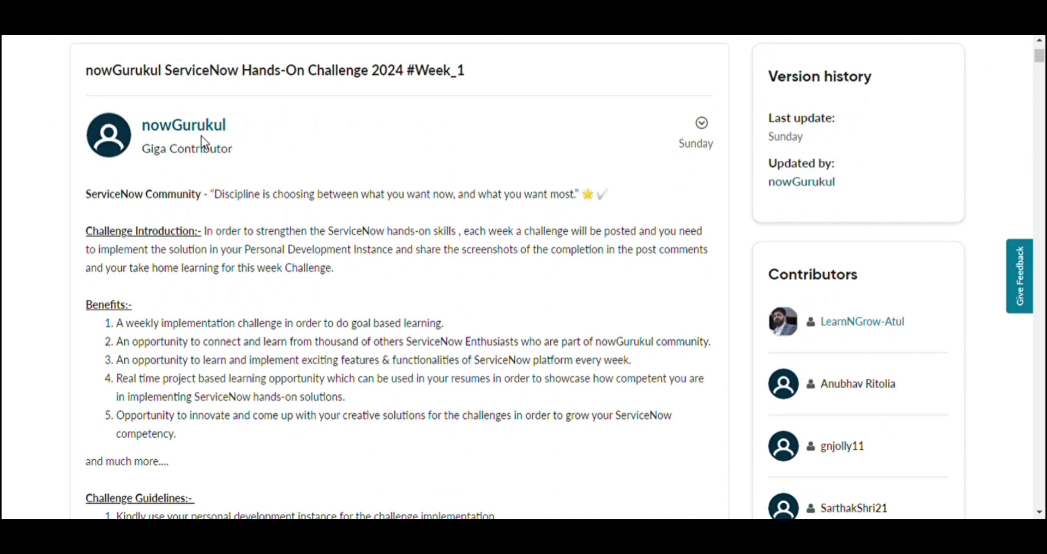
scroll(246, 268, "down", 3)
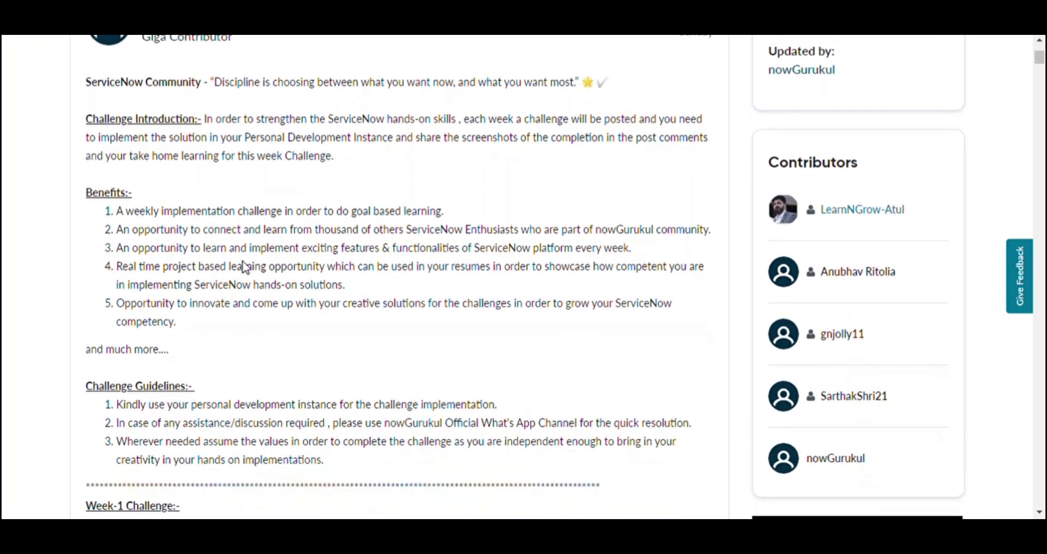
scroll(250, 268, "down", 2)
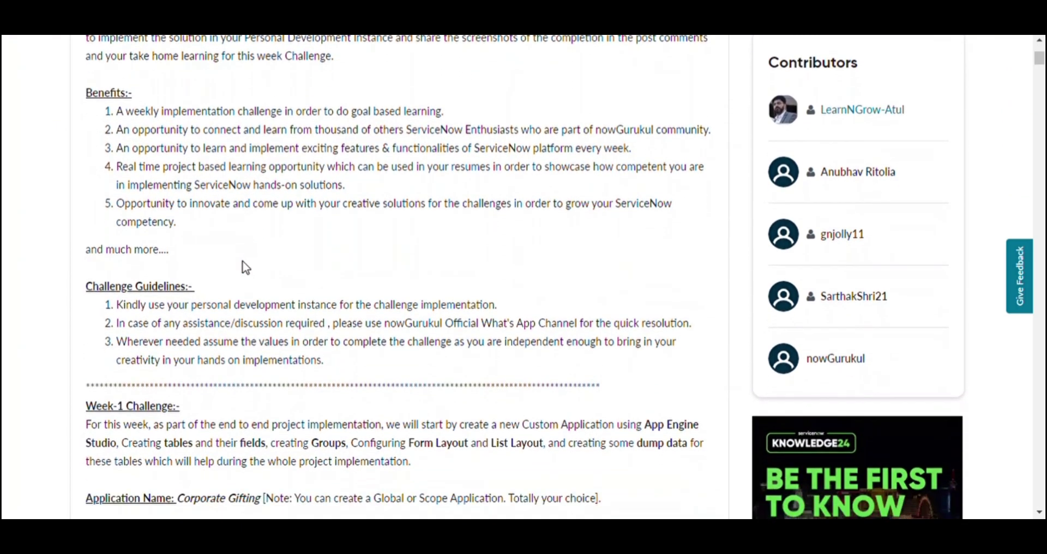
scroll(250, 268, "down", 3)
scroll(250, 268, "down", 5)
scroll(248, 268, "down", 1)
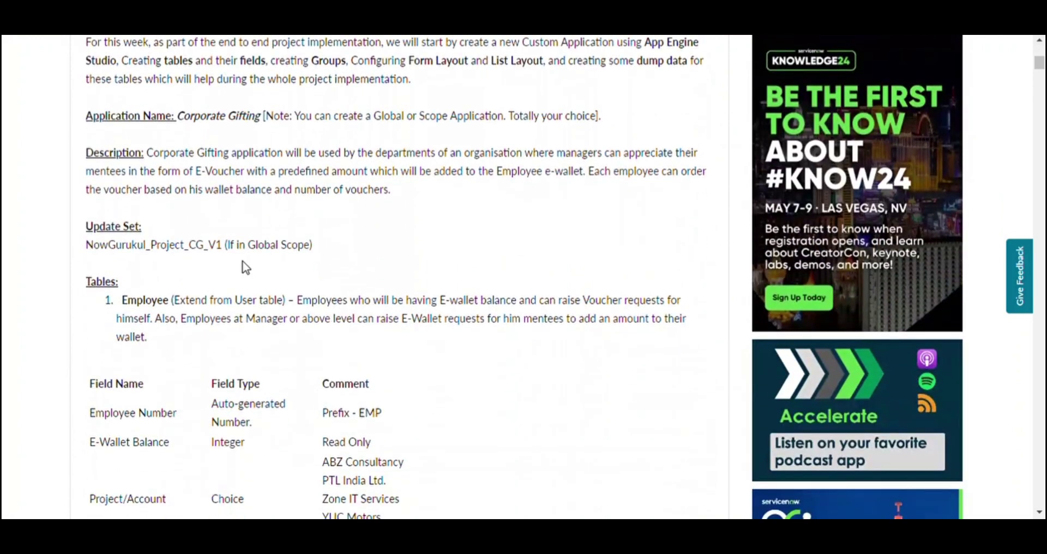
scroll(247, 267, "down", 1)
scroll(246, 267, "down", 3)
scroll(246, 267, "down", 2)
scroll(246, 267, "down", 3)
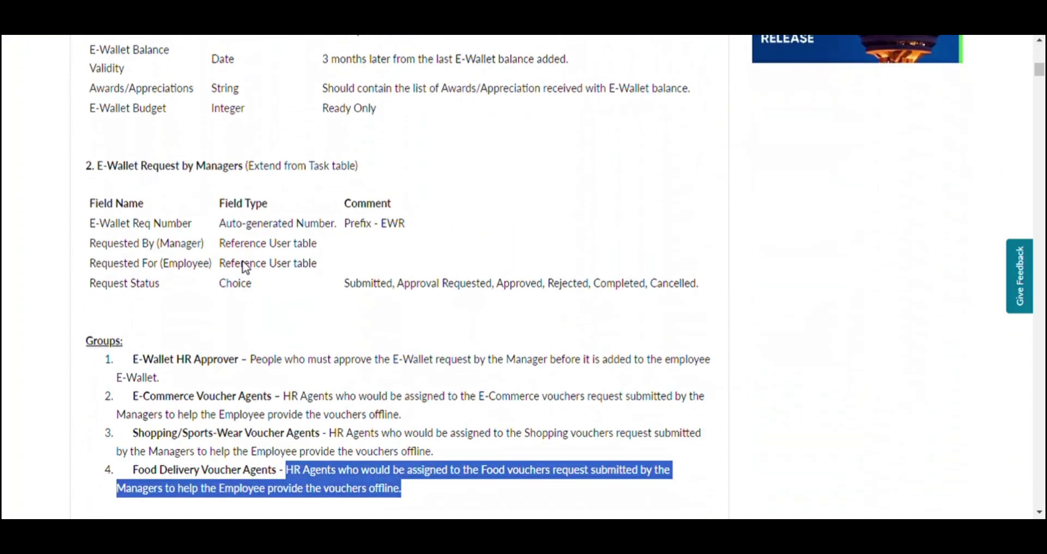
scroll(248, 268, "down", 2)
scroll(250, 269, "down", 1)
scroll(250, 269, "down", 1)
scroll(248, 269, "down", 1)
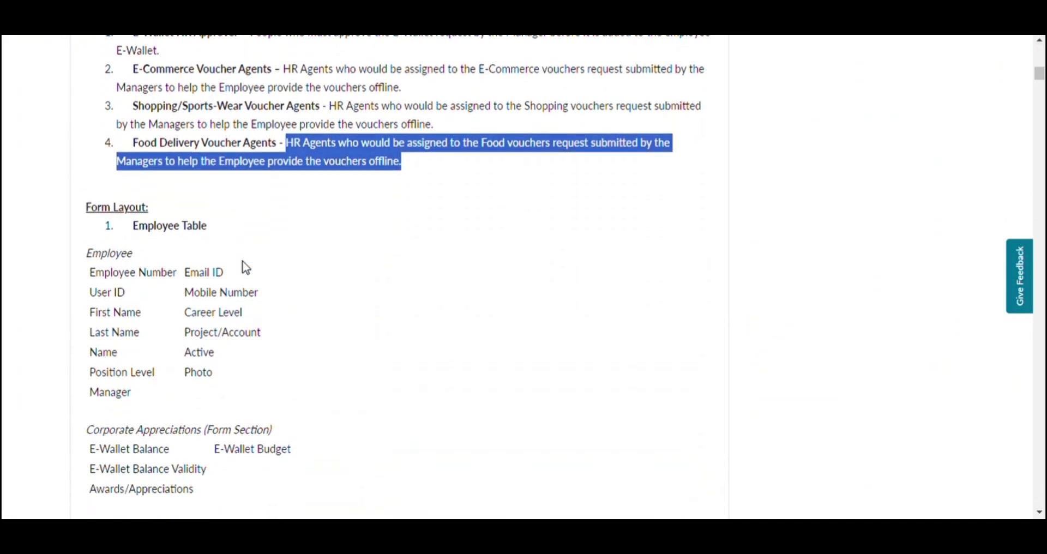
scroll(247, 268, "down", 1)
scroll(246, 267, "down", 3)
scroll(246, 267, "down", 5)
scroll(245, 266, "down", 1)
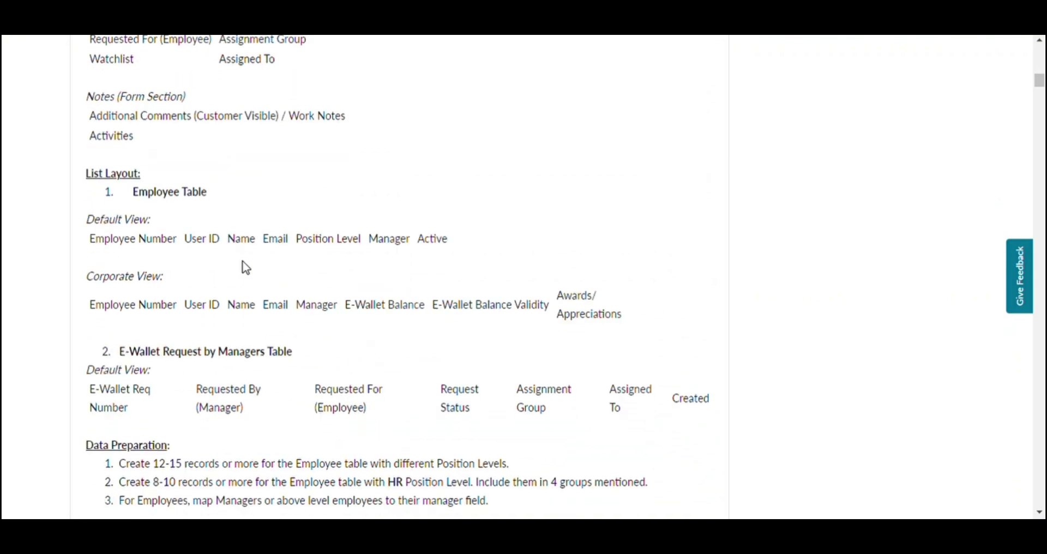
scroll(247, 267, "down", 4)
scroll(249, 267, "down", 2)
scroll(250, 268, "down", 3)
scroll(242, 265, "down", 2)
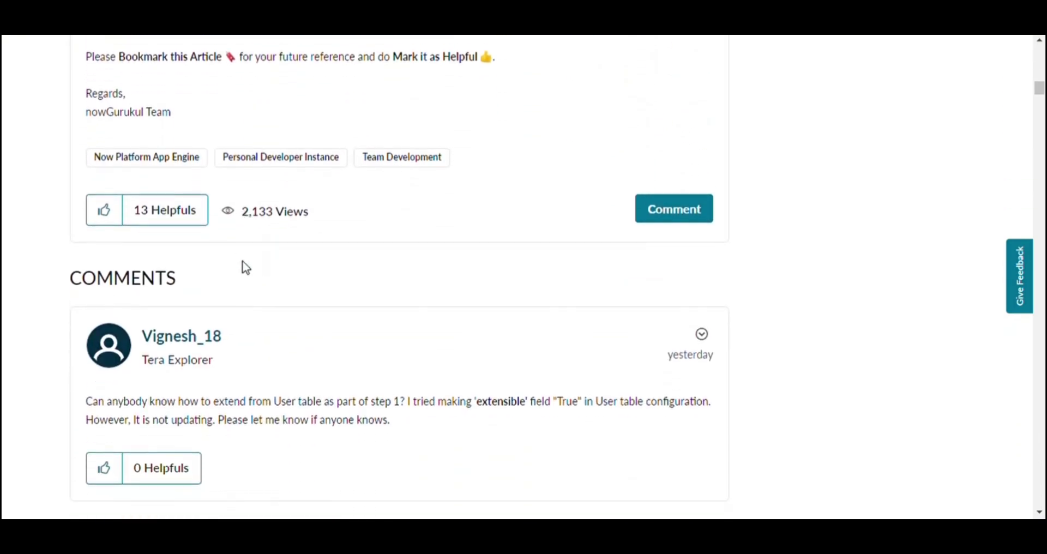
scroll(241, 264, "down", 2)
scroll(244, 266, "down", 6)
scroll(246, 269, "down", 2)
scroll(248, 266, "down", 2)
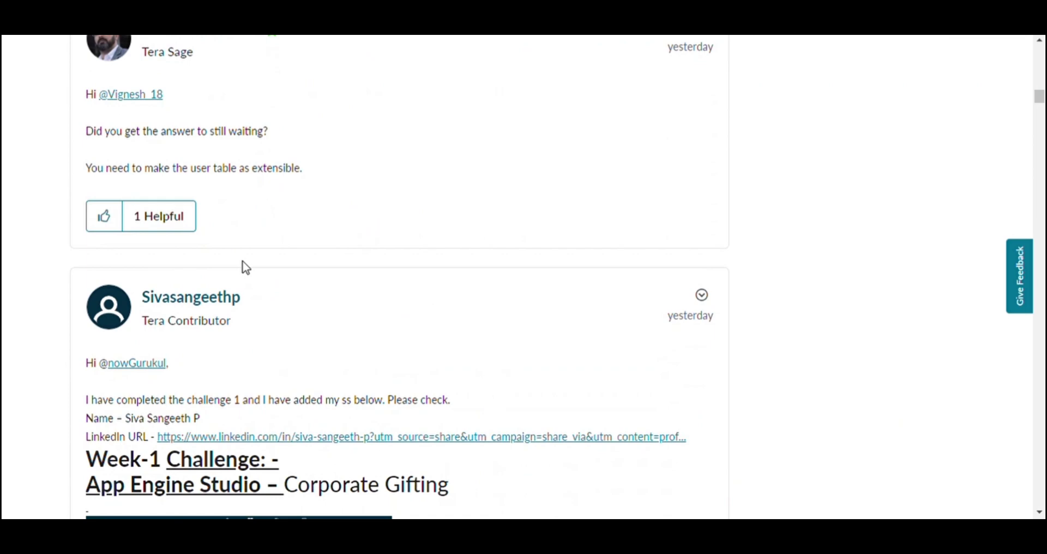
scroll(246, 268, "up", 2)
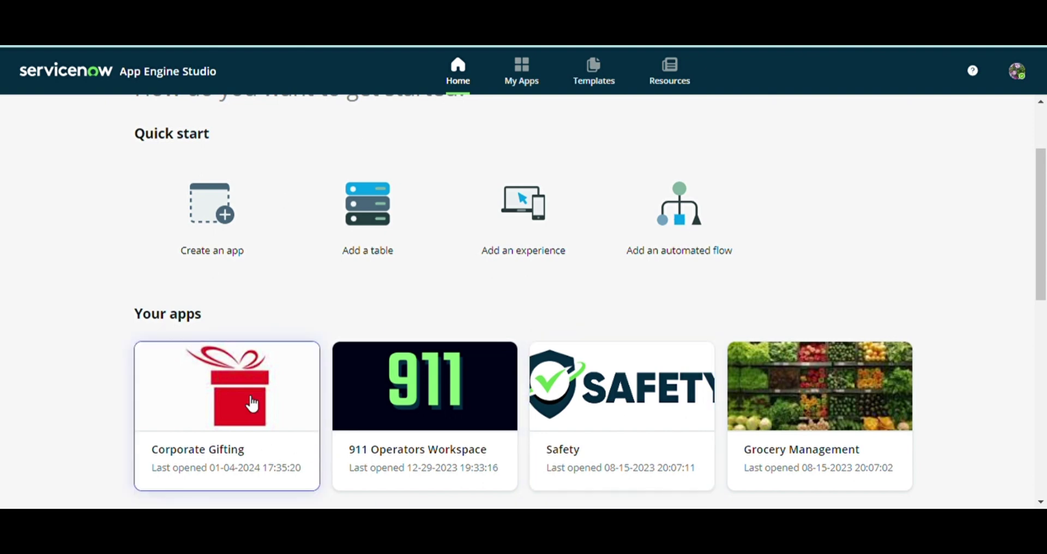
left_click(252, 404)
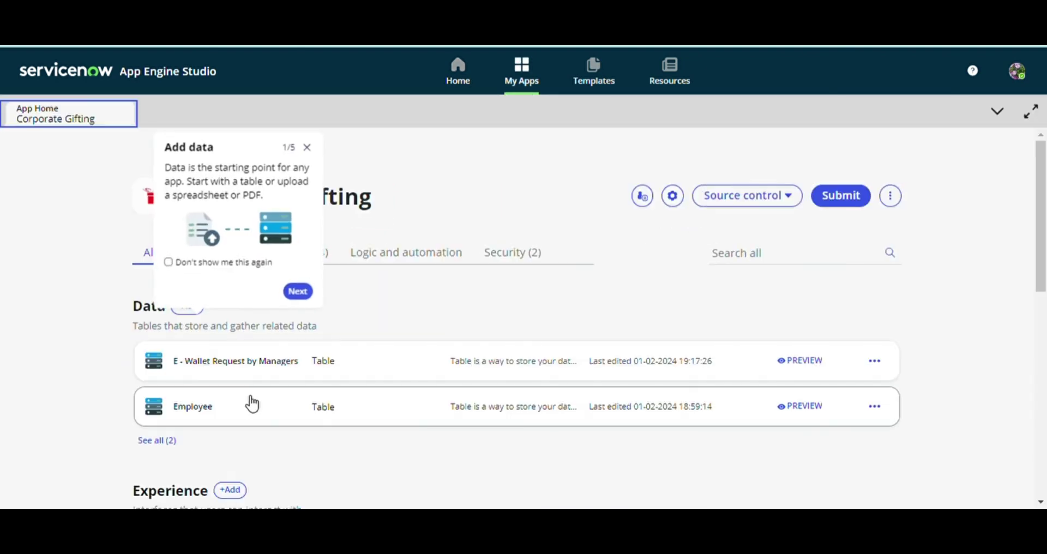
left_click(308, 147)
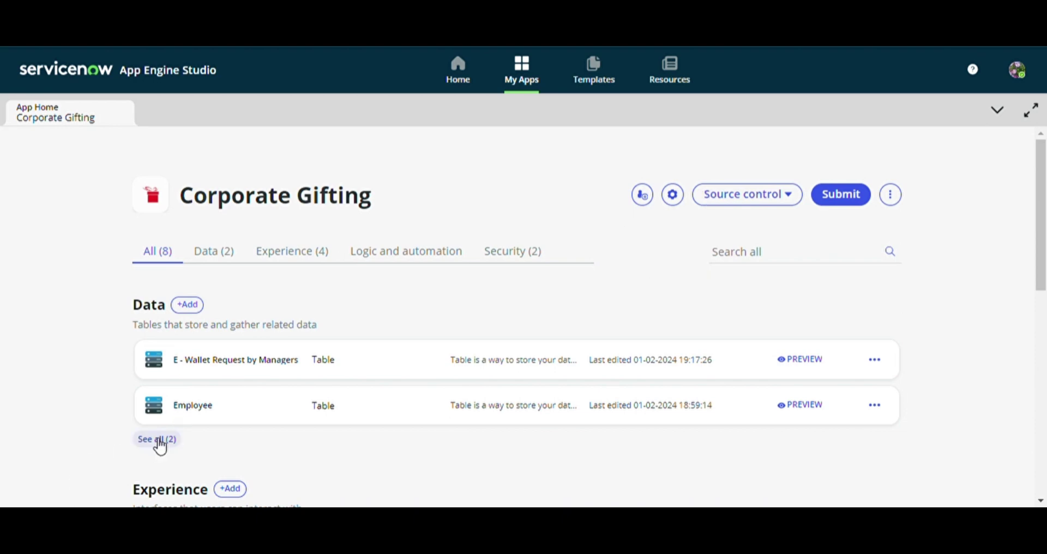
Open the Employee table's field list and scroll through its custom fields.
left_click(181, 420)
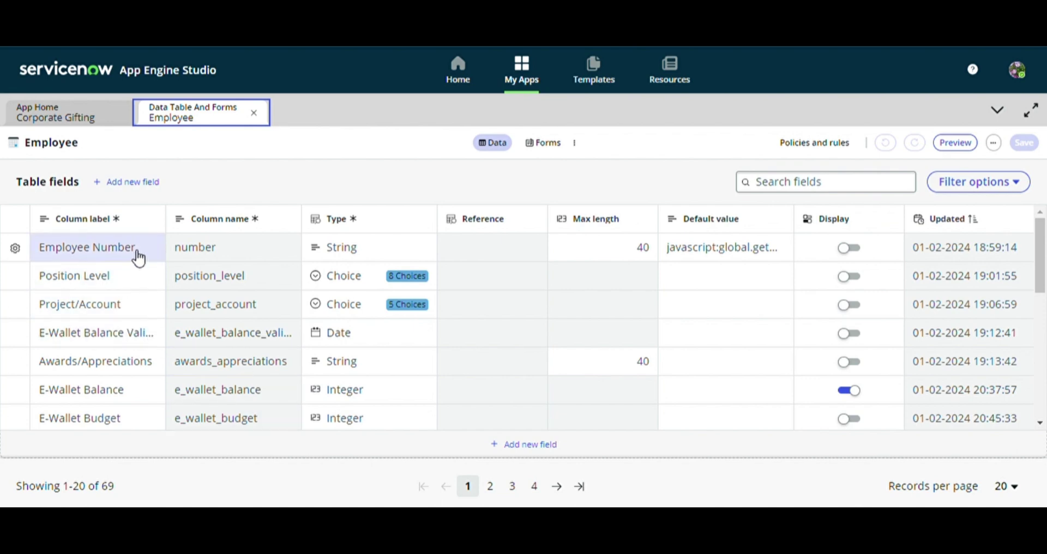
scroll(116, 281, "down", 1)
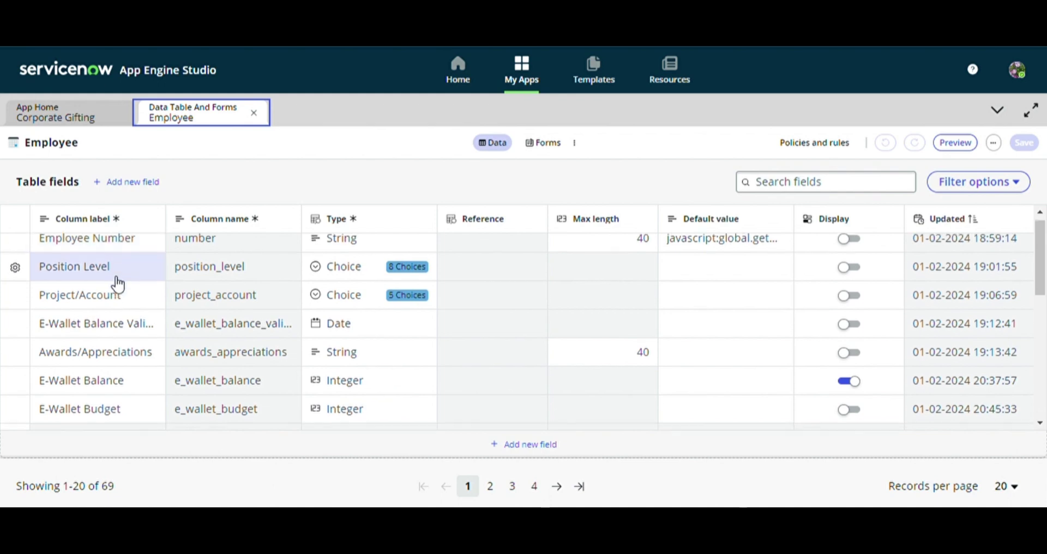
scroll(118, 283, "down", 1)
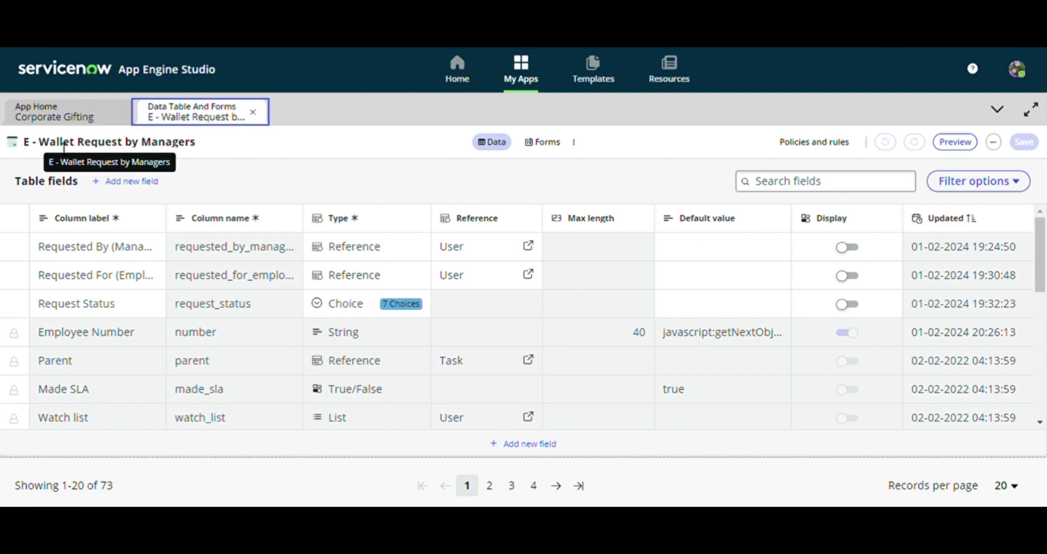
Scroll through the Employee table's form layout to review its Employee section fields.
scroll(97, 287, "down", 2)
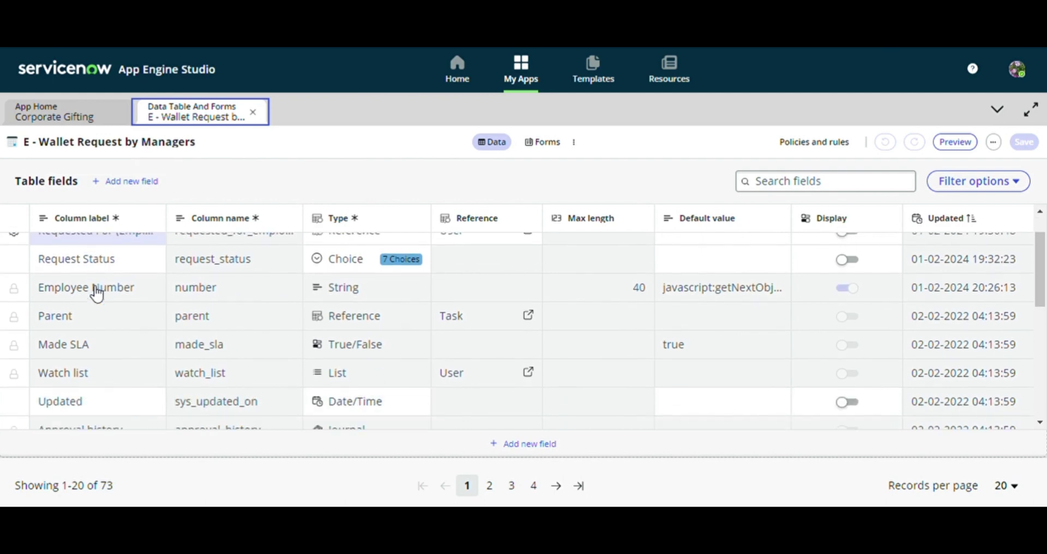
scroll(98, 289, "down", 2)
scroll(97, 292, "up", 3)
scroll(97, 292, "up", 1)
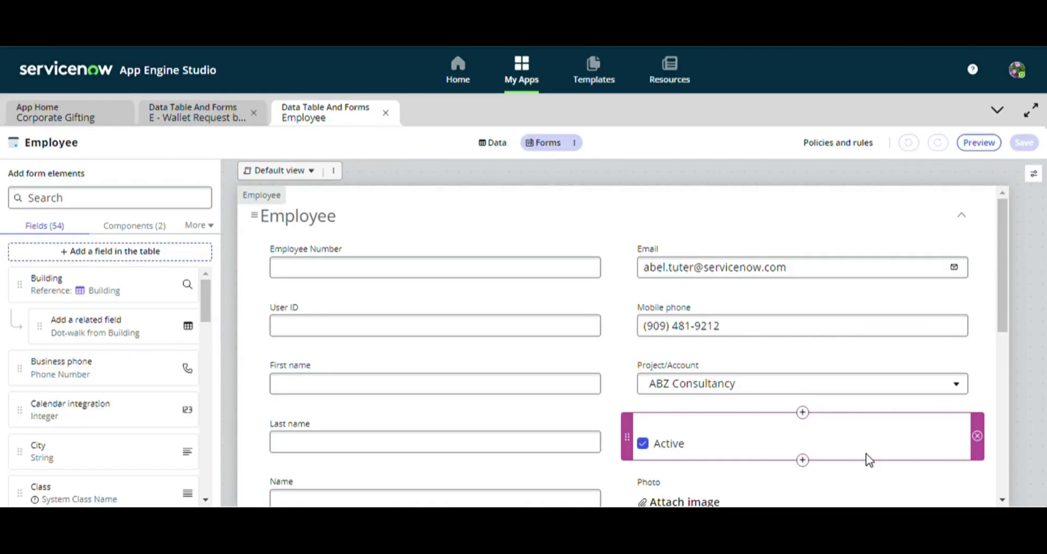
Scroll down through the Employee form layout to review its fields.
scroll(575, 319, "down", 1)
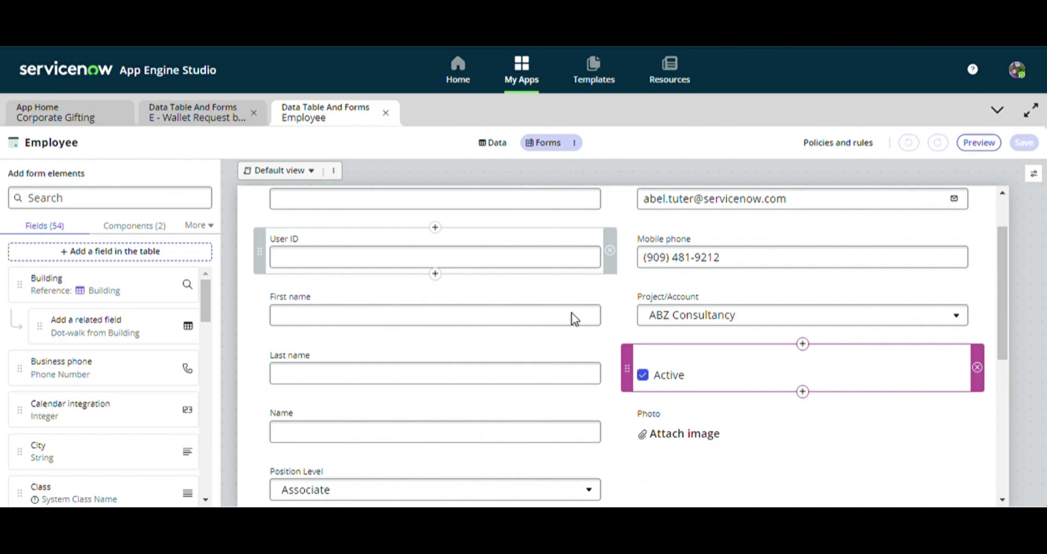
scroll(575, 320, "down", 2)
scroll(574, 320, "down", 4)
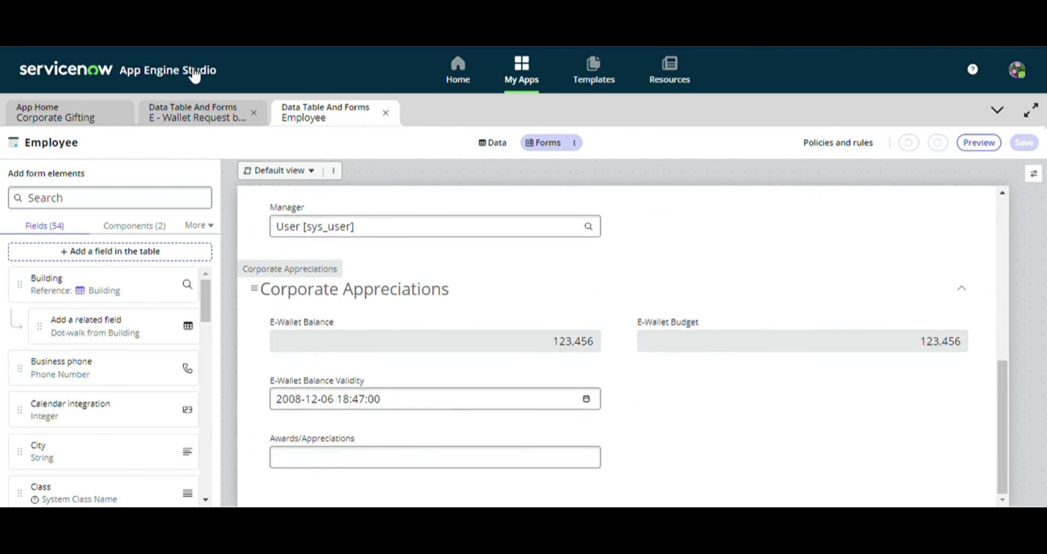
Review the E - Wallet Request by Managers form layout.
left_click(190, 113)
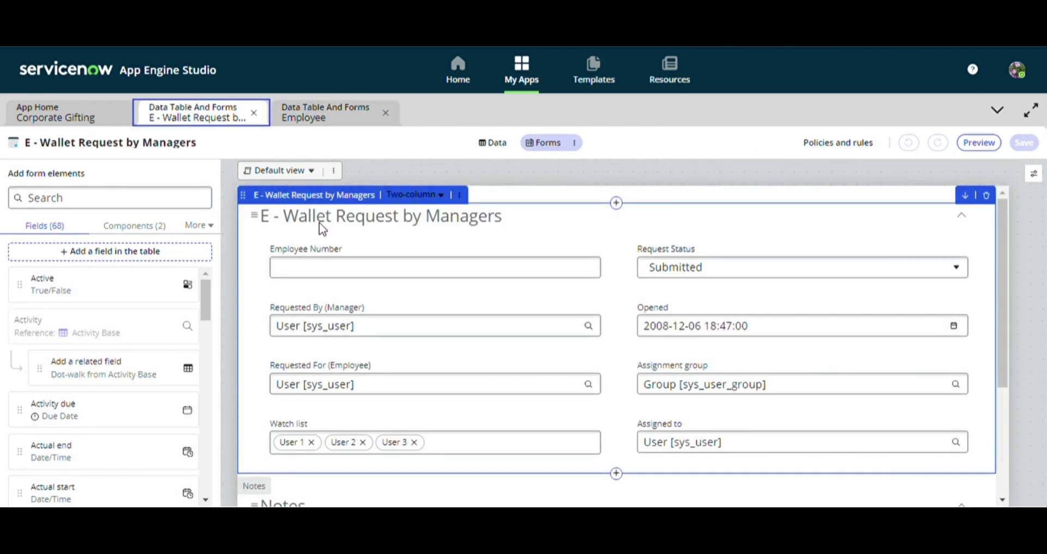
scroll(409, 281, "down", 3)
scroll(409, 282, "up", 3)
scroll(410, 283, "up", 1)
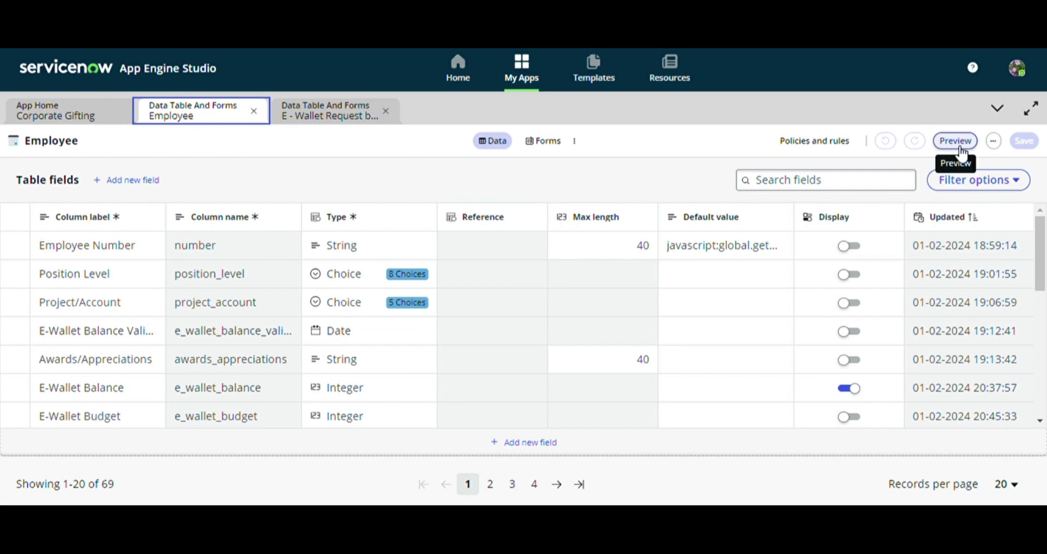
Preview the Employee records in Corporate View, then return to the E - Wallet Request by Managers table.
left_click(956, 143)
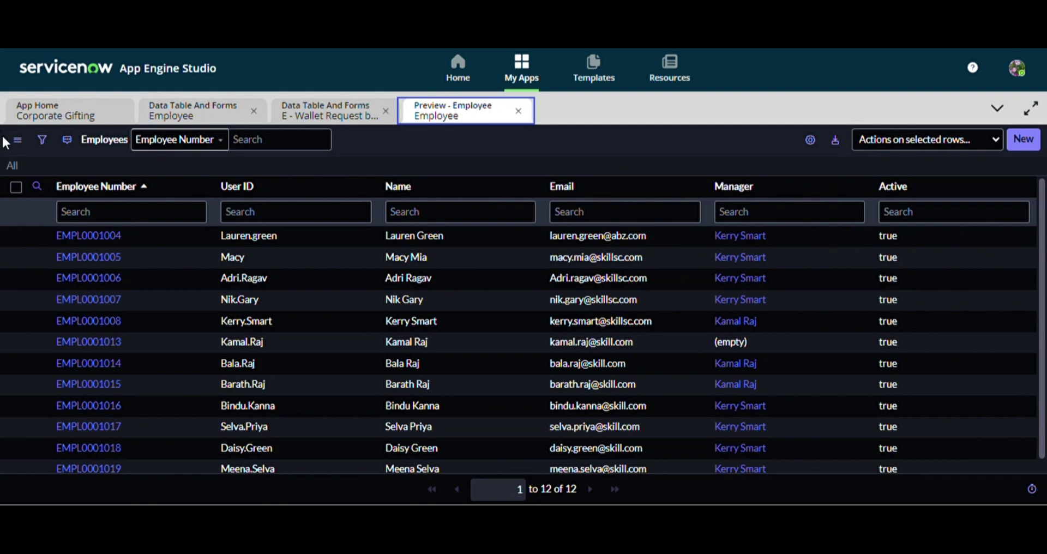
left_click(17, 140)
mouse_move(42, 149)
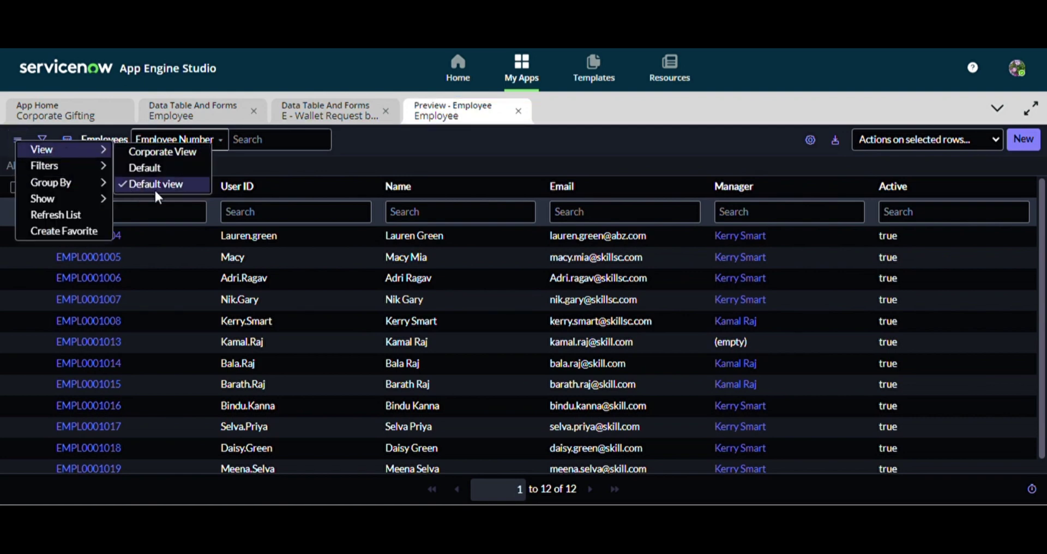
left_click(142, 154)
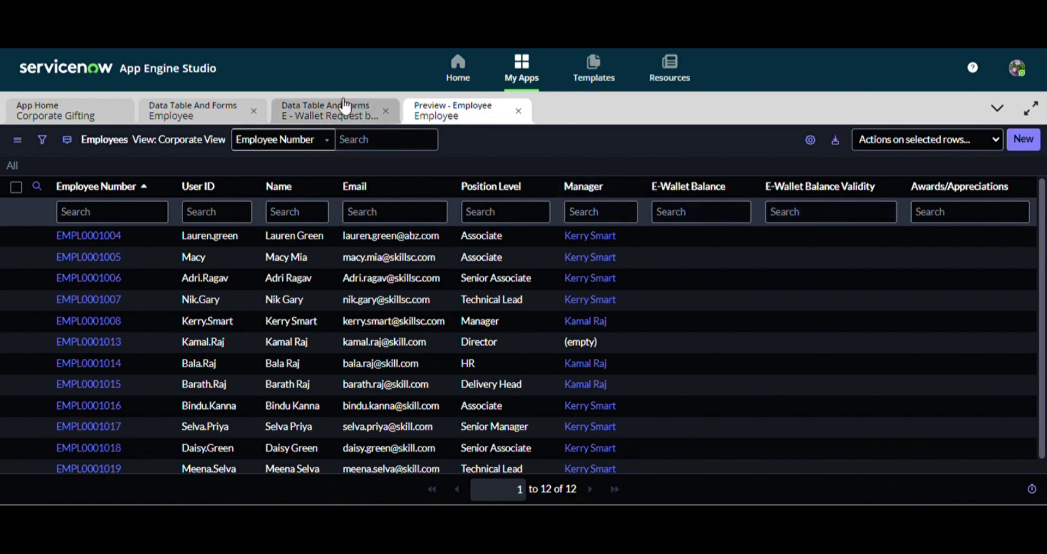
left_click(345, 106)
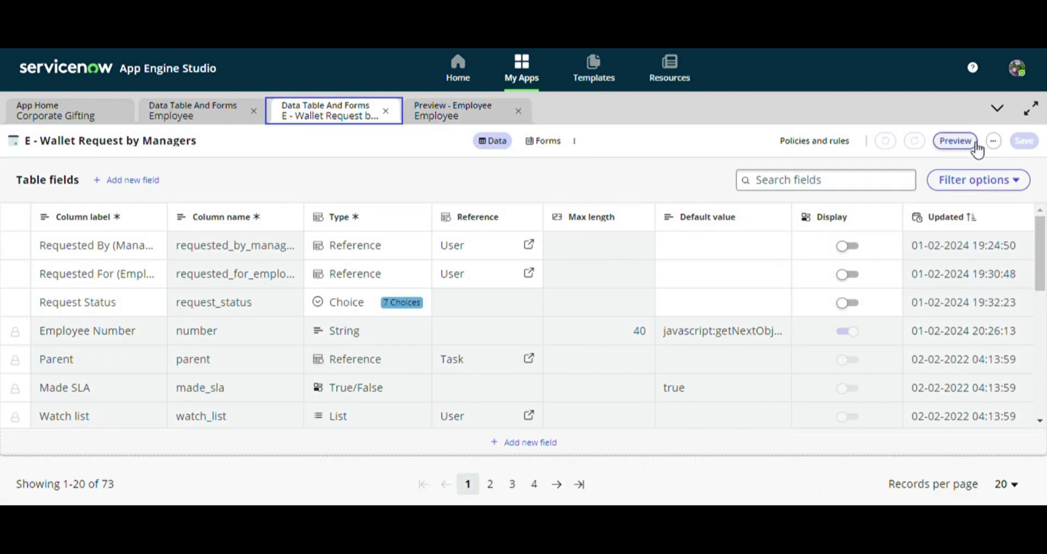
Preview the ten E - Wallet Request by Managers records and check the list's View options.
left_click(956, 141)
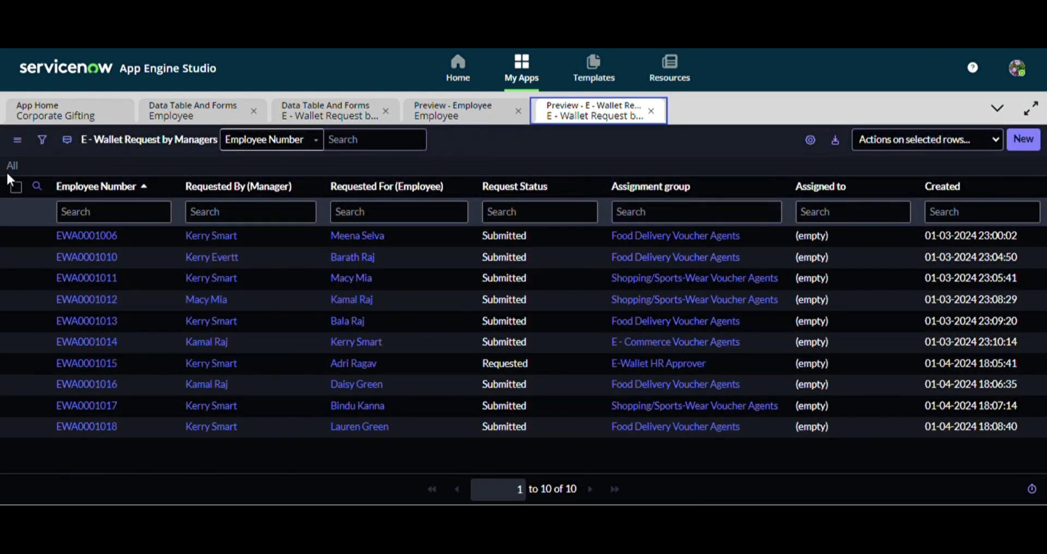
left_click(22, 141)
mouse_move(49, 144)
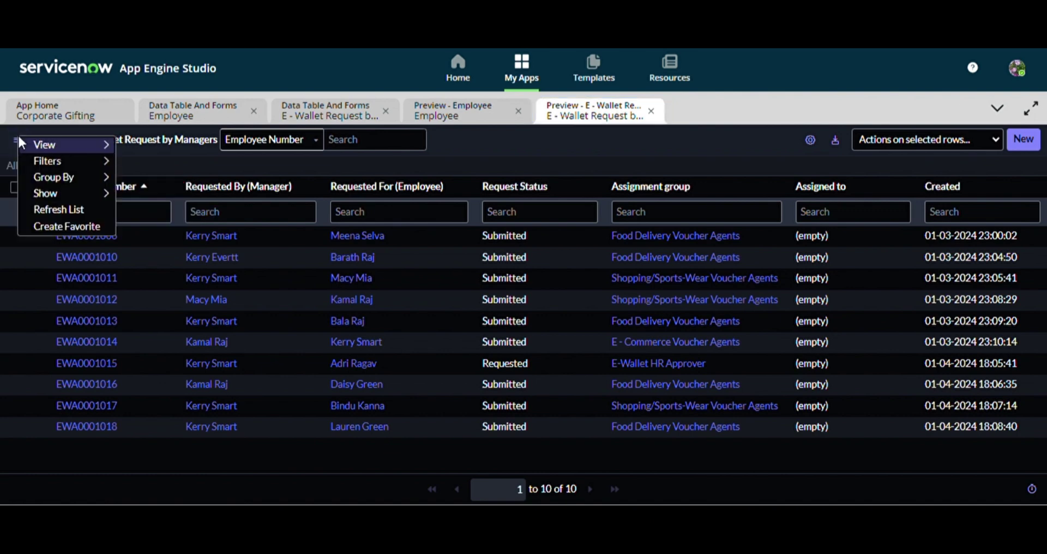